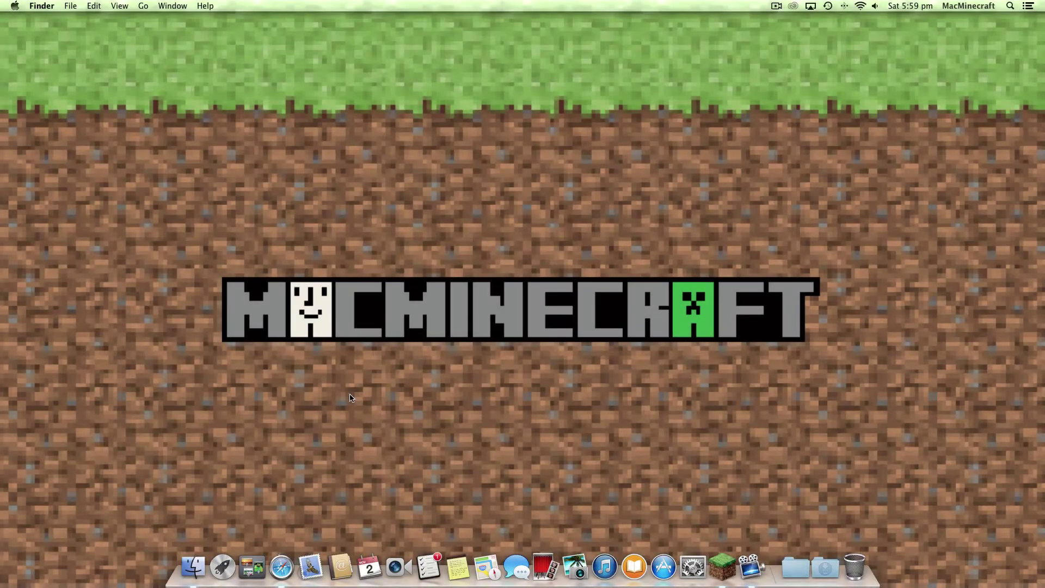
# Open Safari and load planetminecraft.com from the address bar's autocompletion
pyautogui.click(280, 568)
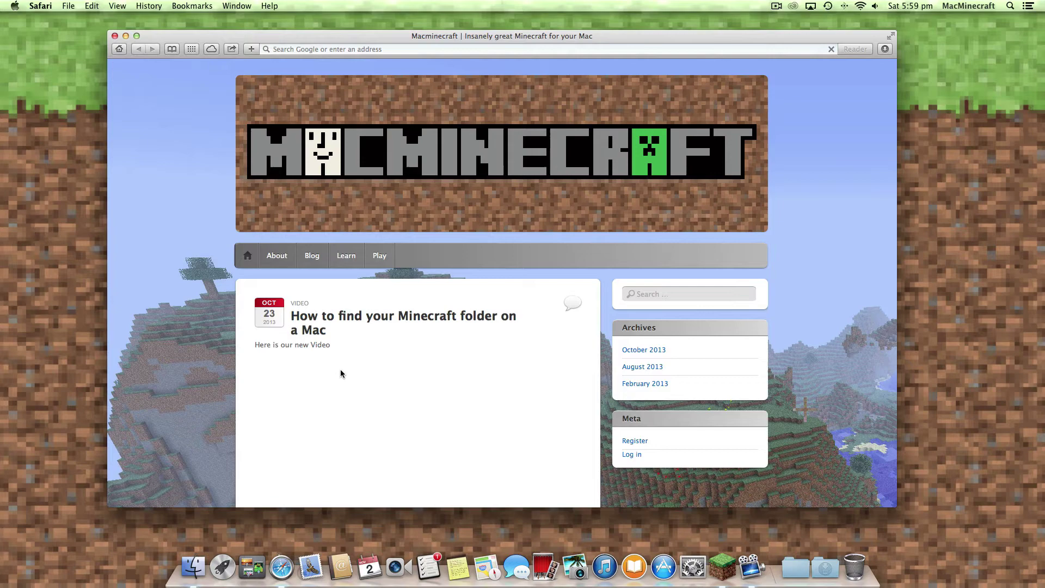
pyautogui.click(329, 50)
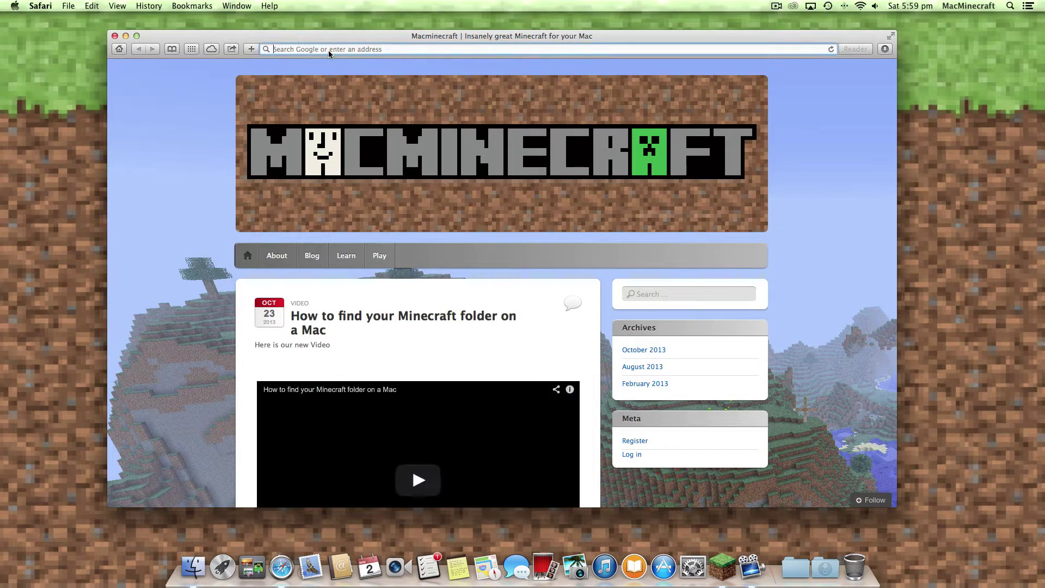
pyautogui.write('plan')
pyautogui.press('Return')
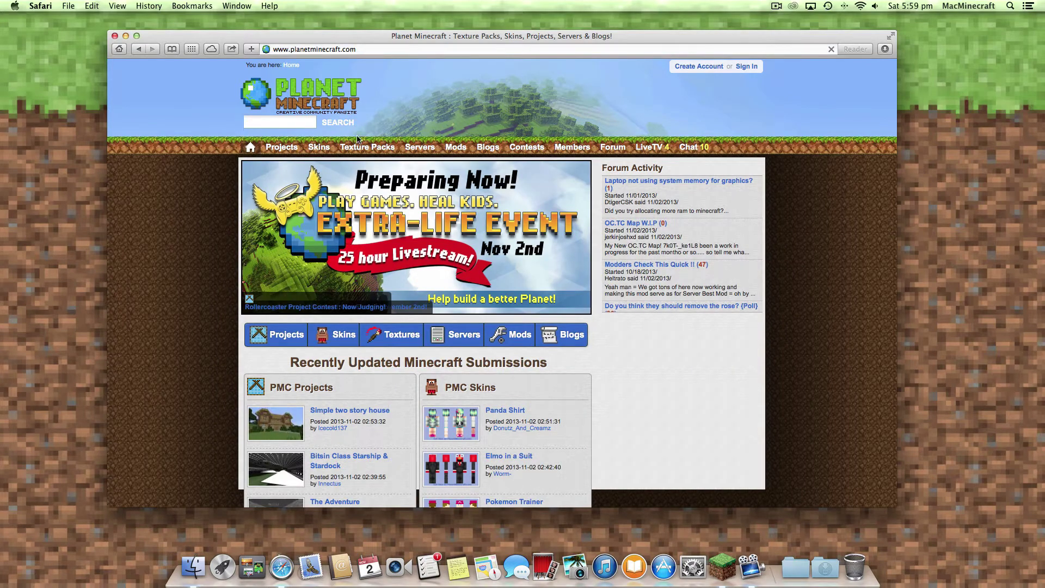
# Open Sphax PureBDCraft x128 from Most Popular Texture Packs and follow its Download link
pyautogui.click(360, 150)
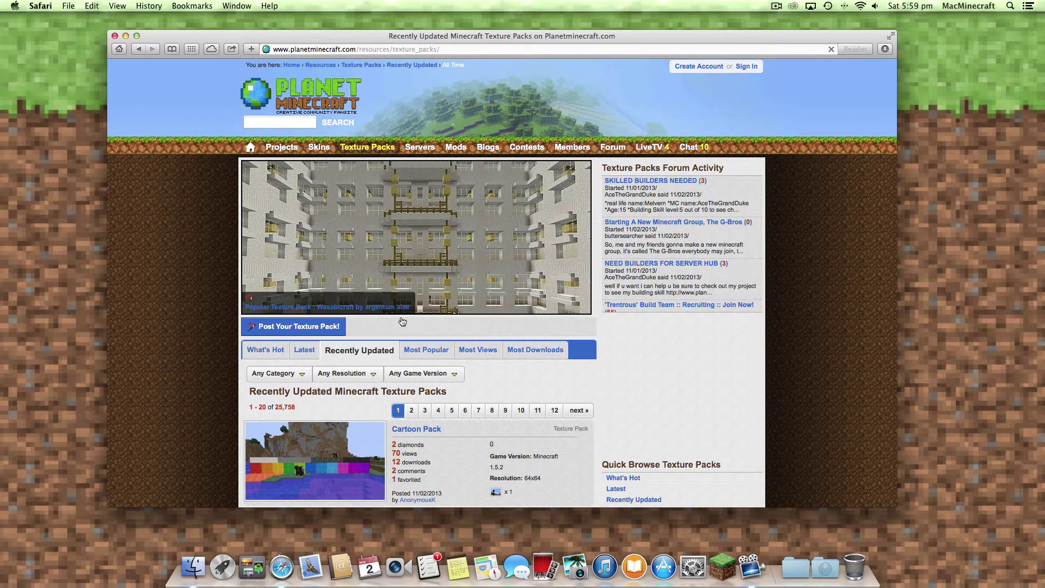
pyautogui.click(417, 351)
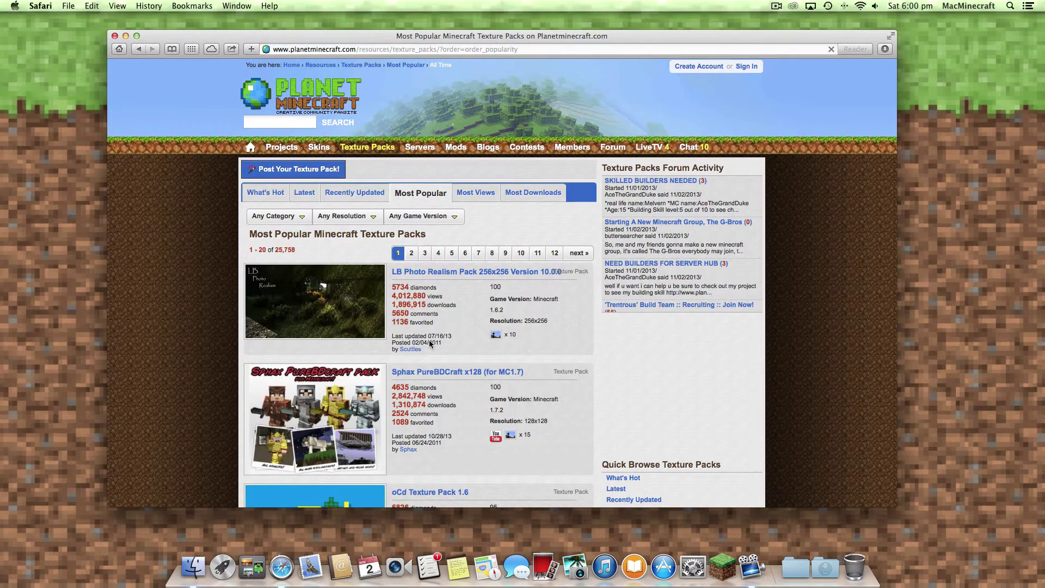
pyautogui.scroll(-1, 430, 343)
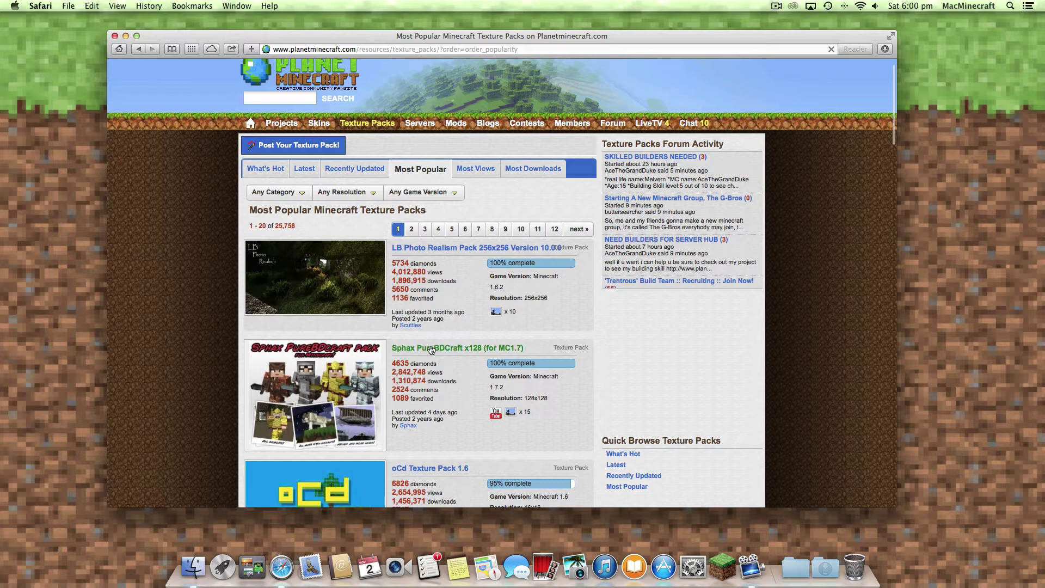
pyautogui.click(431, 350)
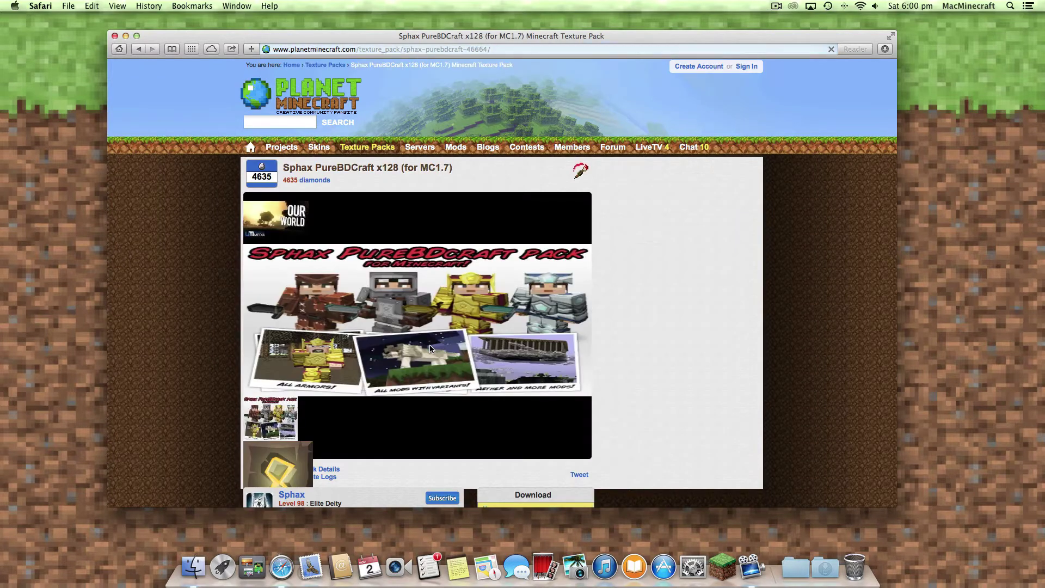
pyautogui.scroll(-4, 449, 348)
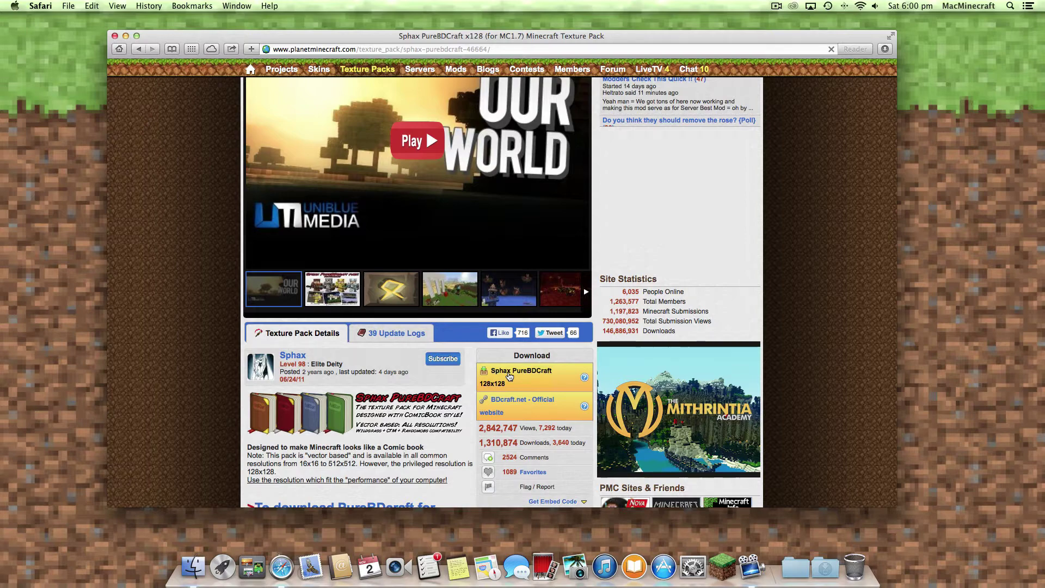
pyautogui.click(509, 376)
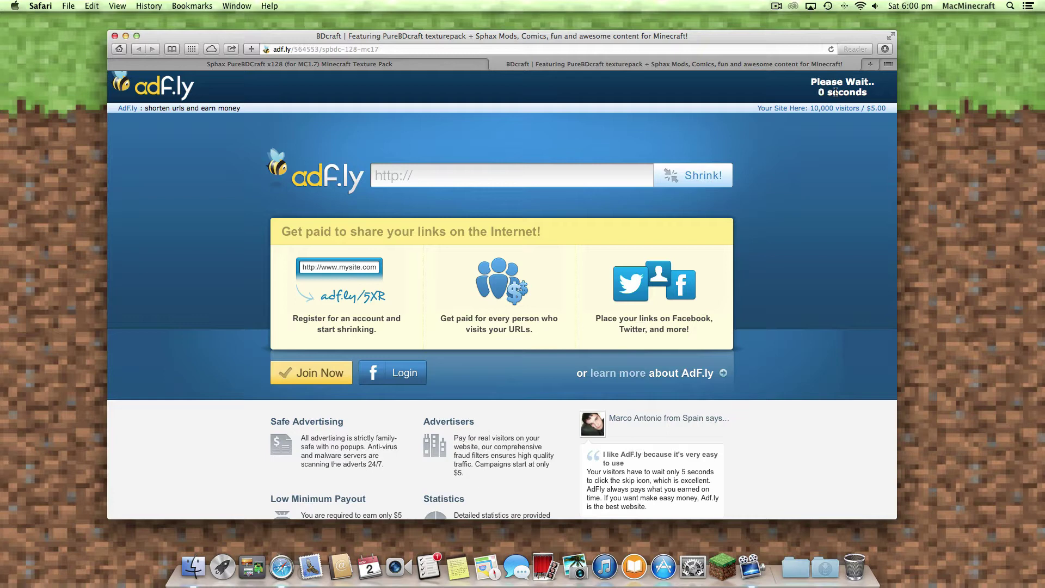
# Skip the adf.ly ad to start the Sphax PureBDCraft 128x MC17.zip download, checking the Downloads stack
pyautogui.click(838, 89)
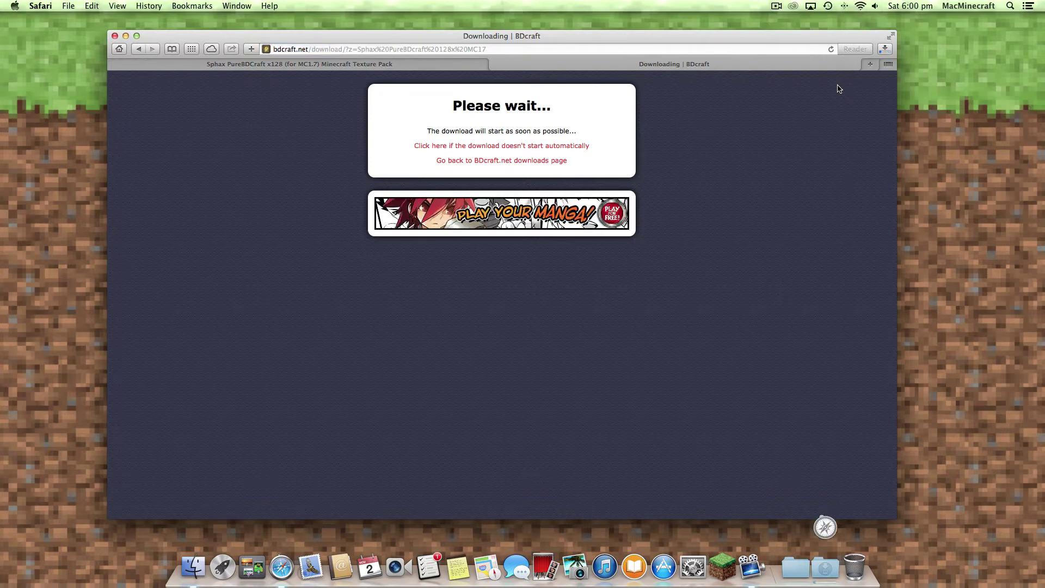
pyautogui.click(828, 576)
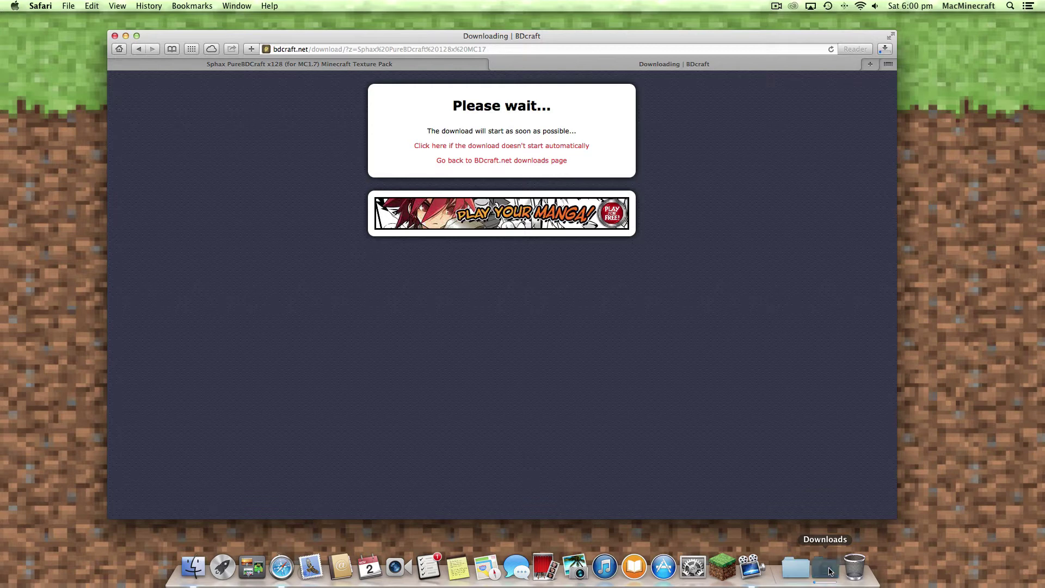
pyautogui.click(829, 575)
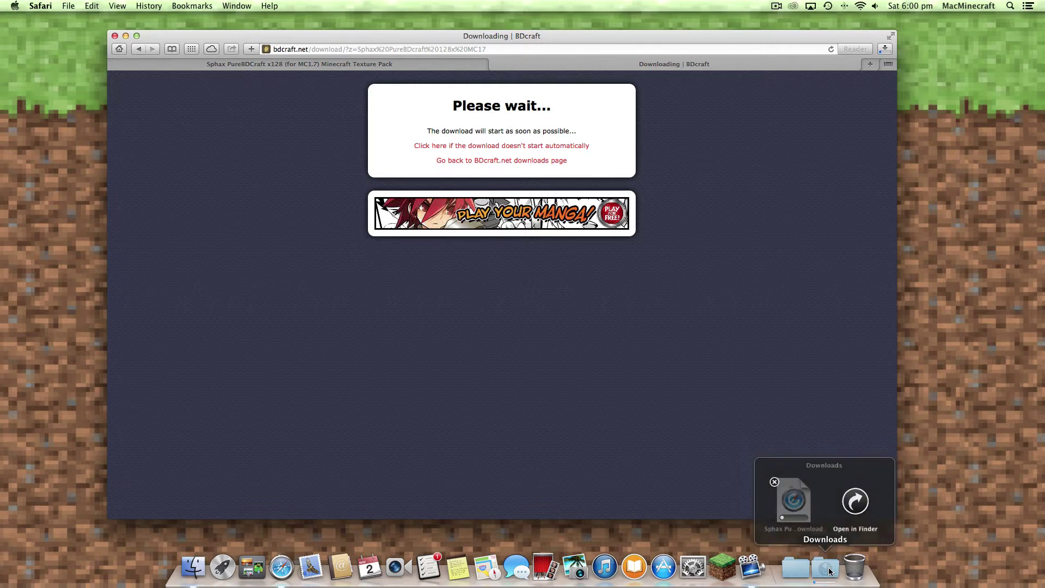
# Check the zip's progress in Safari's Downloads list, then close the browser window
pyautogui.click(882, 49)
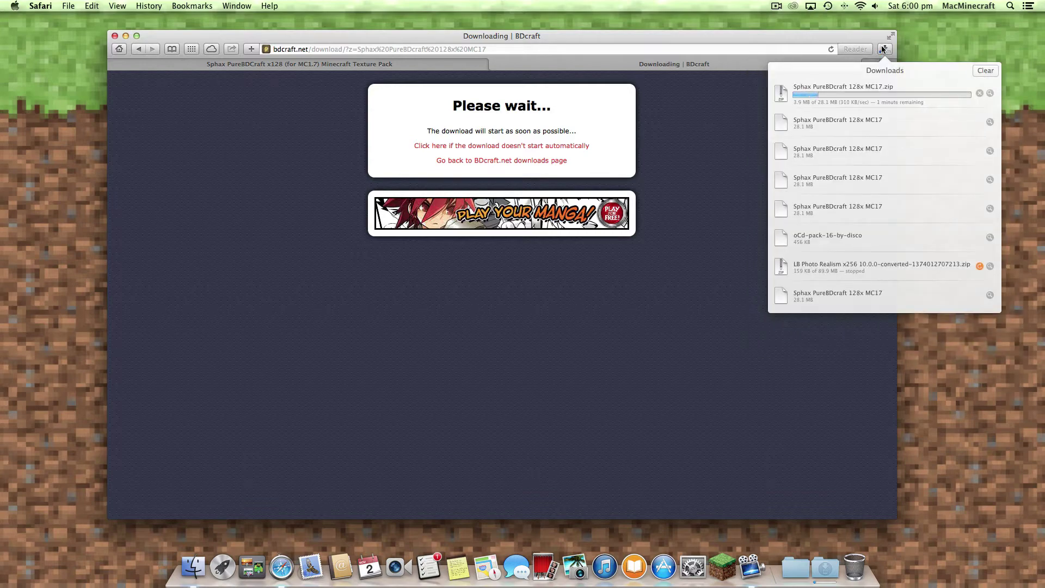
pyautogui.click(881, 48)
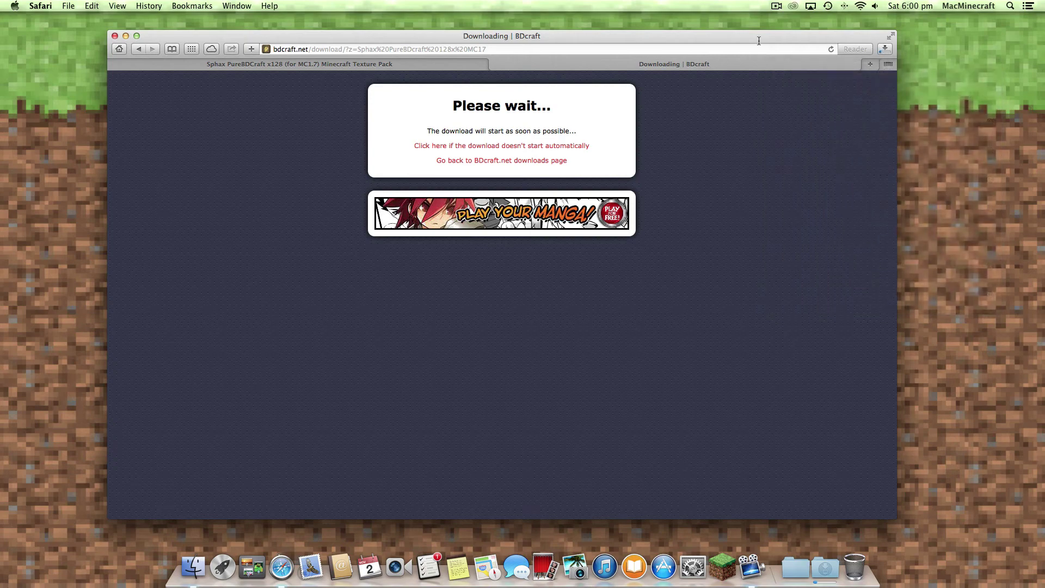
pyautogui.click(115, 37)
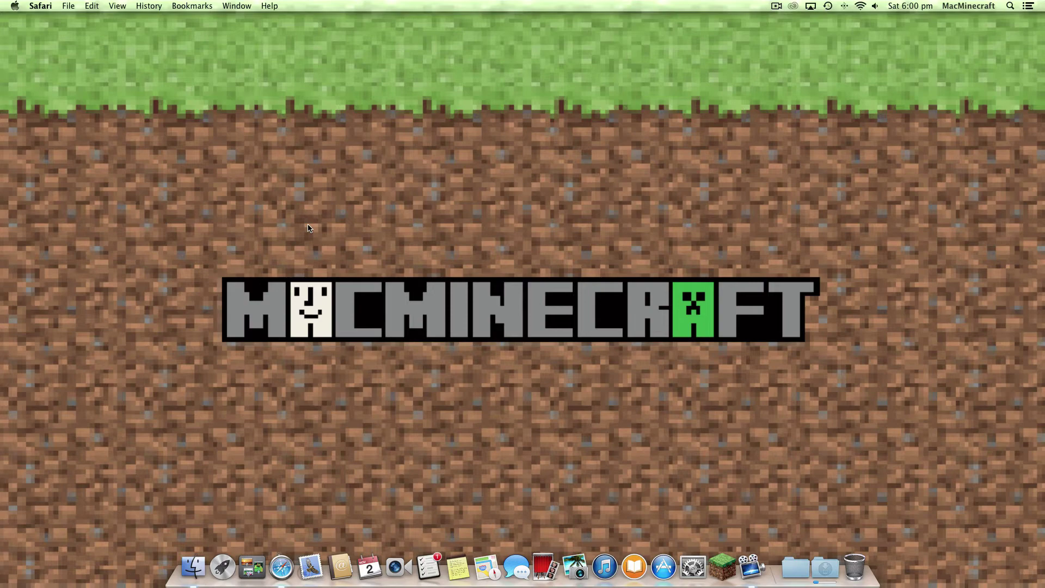
# Open a Finder window showing the Downloads folder
pyautogui.click(193, 567)
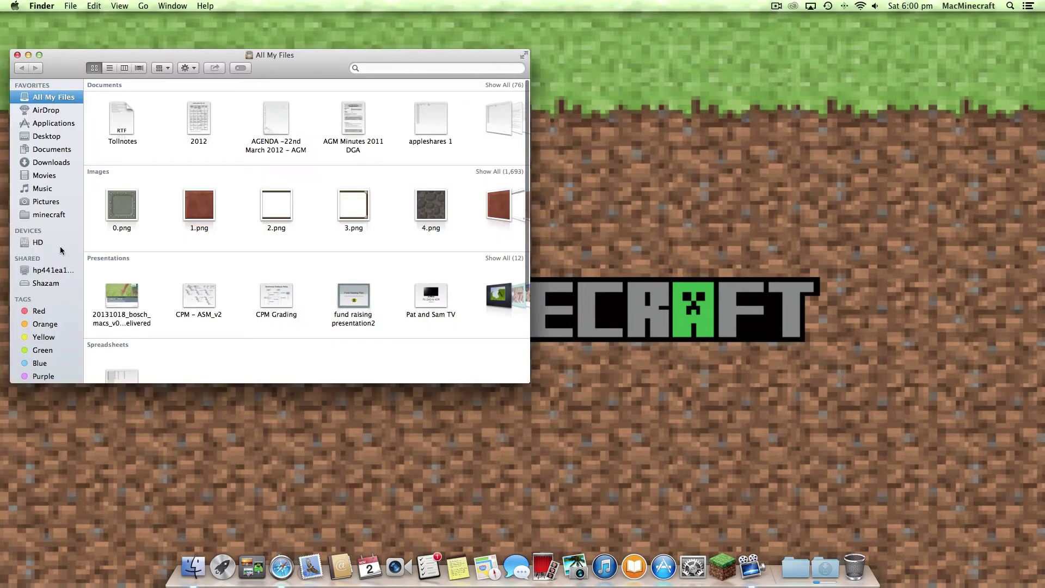
pyautogui.click(44, 163)
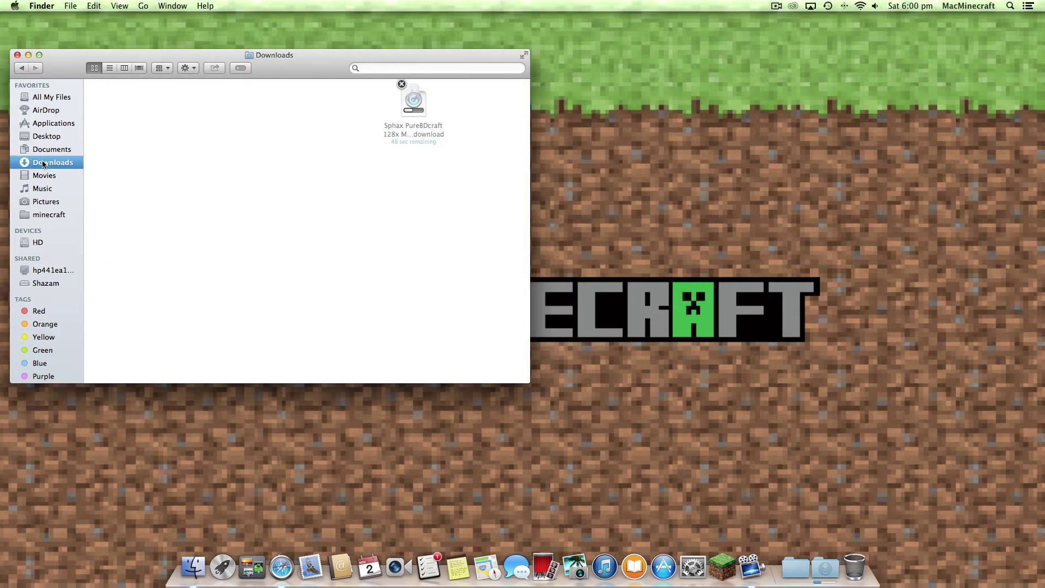
pyautogui.click(43, 162)
pyautogui.moveTo(65, 62); pyautogui.dragTo(61, 61)
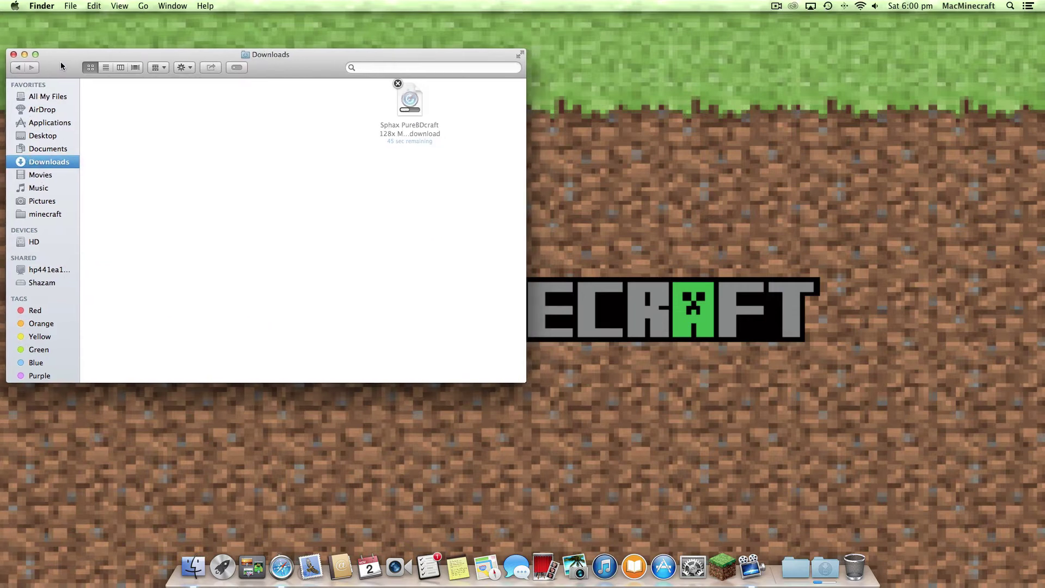
# Place a second Finder window on the right and bring up Go to Folder for ~/library/Application Support/minecraft
pyautogui.click(72, 6)
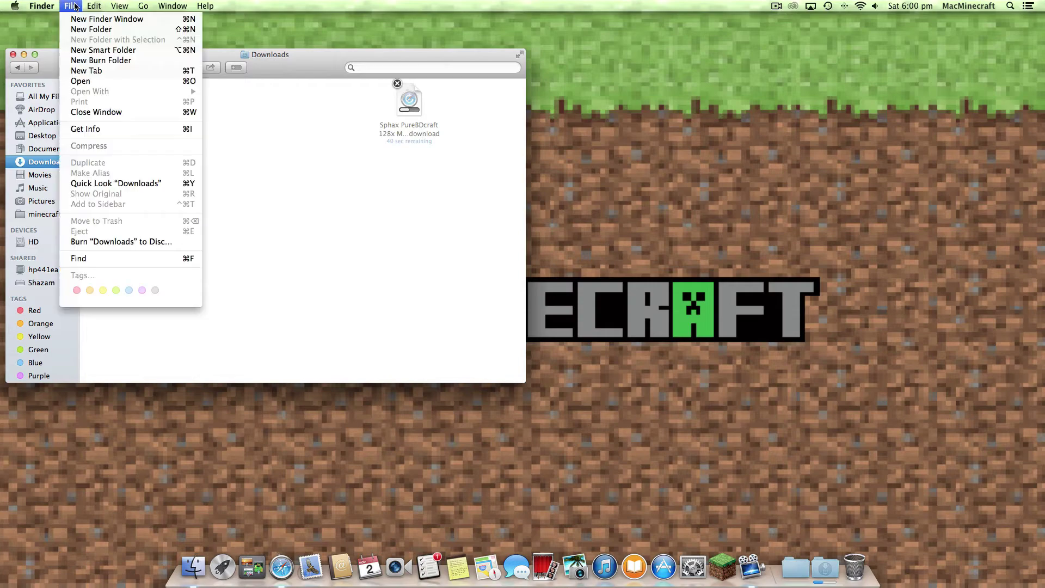
pyautogui.click(73, 18)
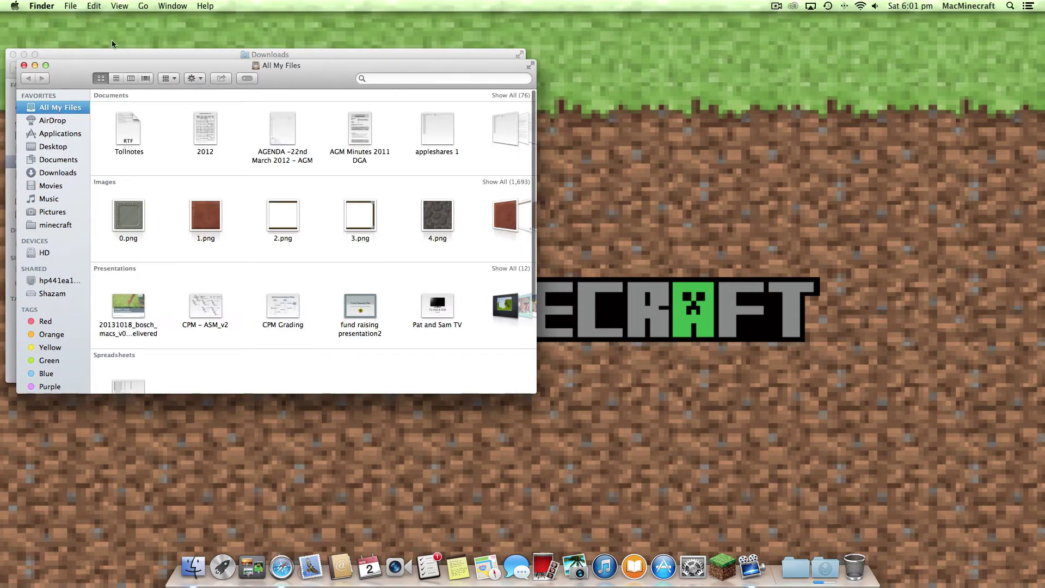
pyautogui.moveTo(85, 63)
pyautogui.mouseDown()
pyautogui.moveTo(459, 70)
pyautogui.moveTo(597, 55)
pyautogui.mouseUp()
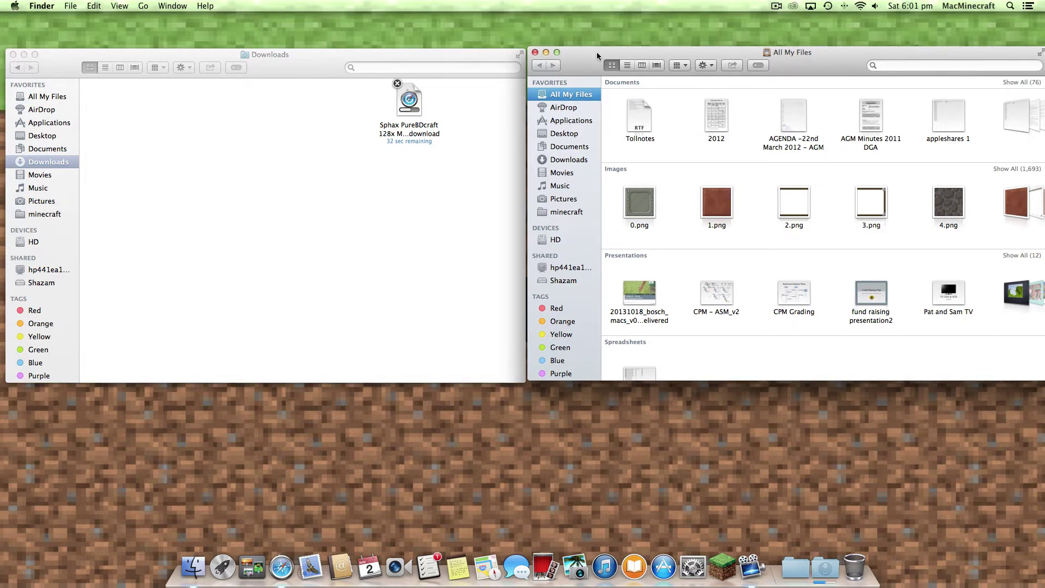
pyautogui.click(144, 7)
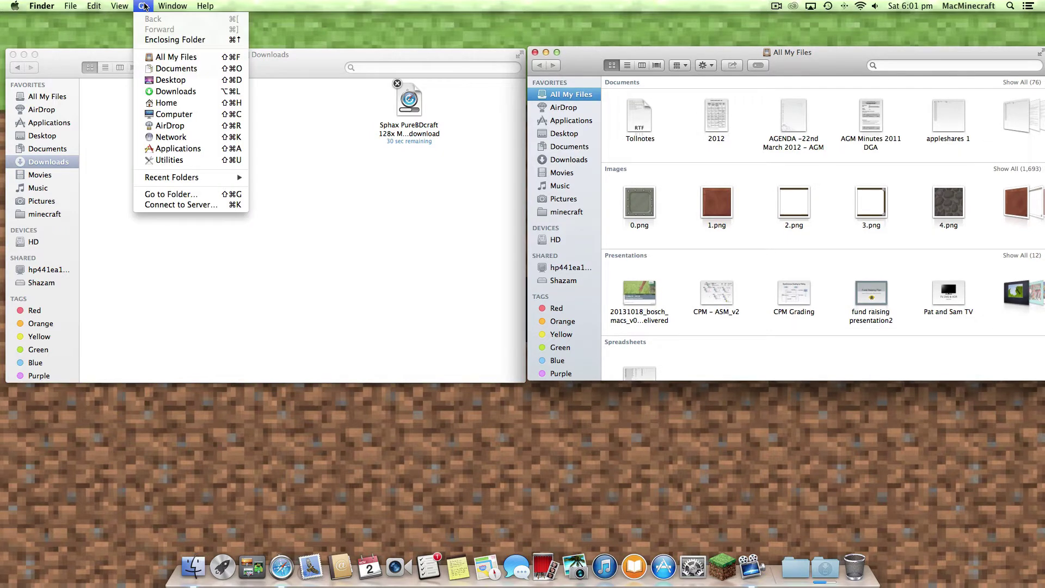
pyautogui.click(205, 195)
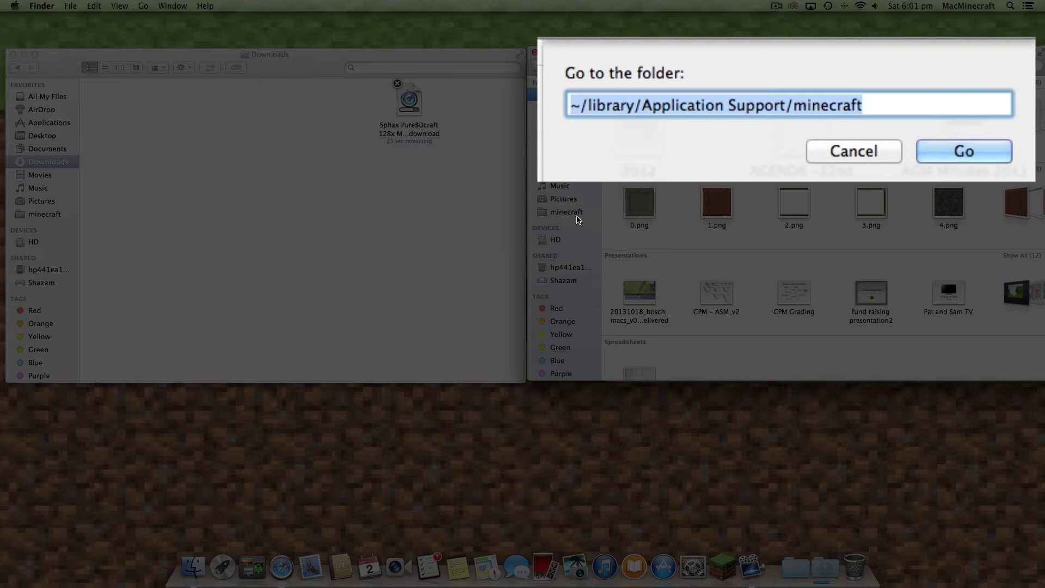
# Open the minecraft Application Support folder and arrange it beside the Downloads window
pyautogui.click(937, 152)
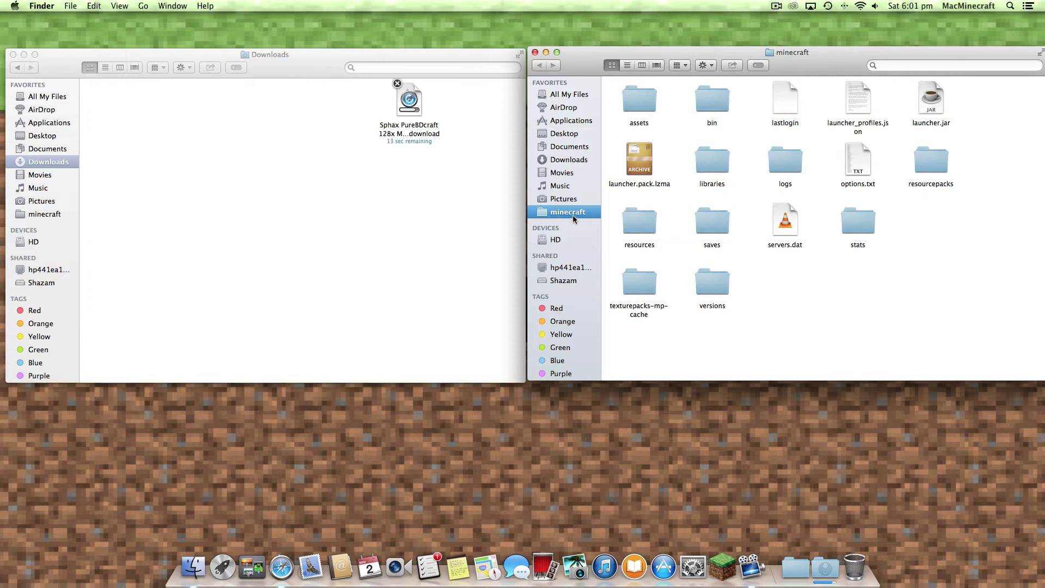
pyautogui.click(297, 70)
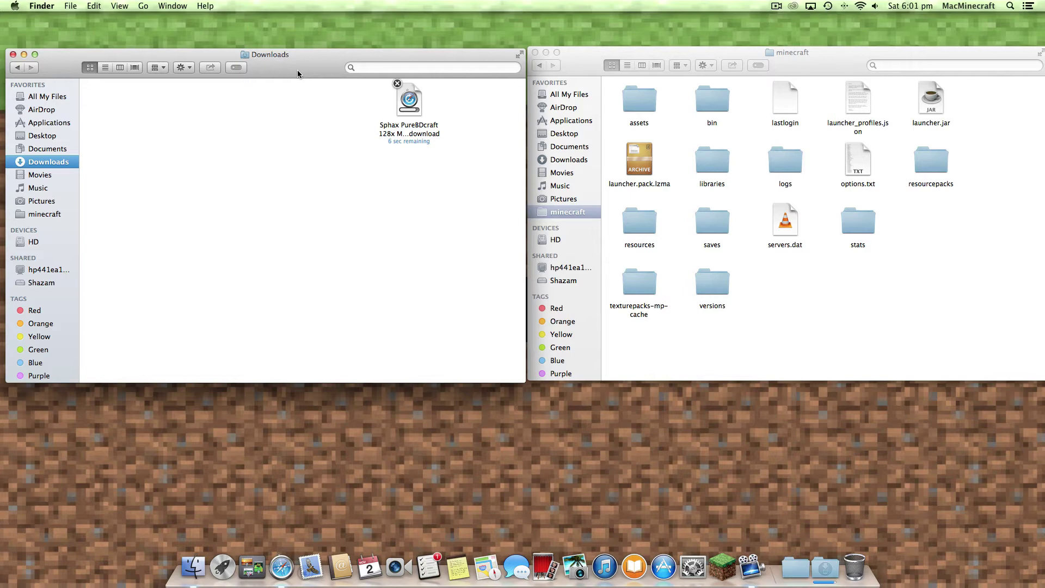
pyautogui.moveTo(297, 70); pyautogui.dragTo(300, 66)
pyautogui.moveTo(597, 49); pyautogui.dragTo(592, 55)
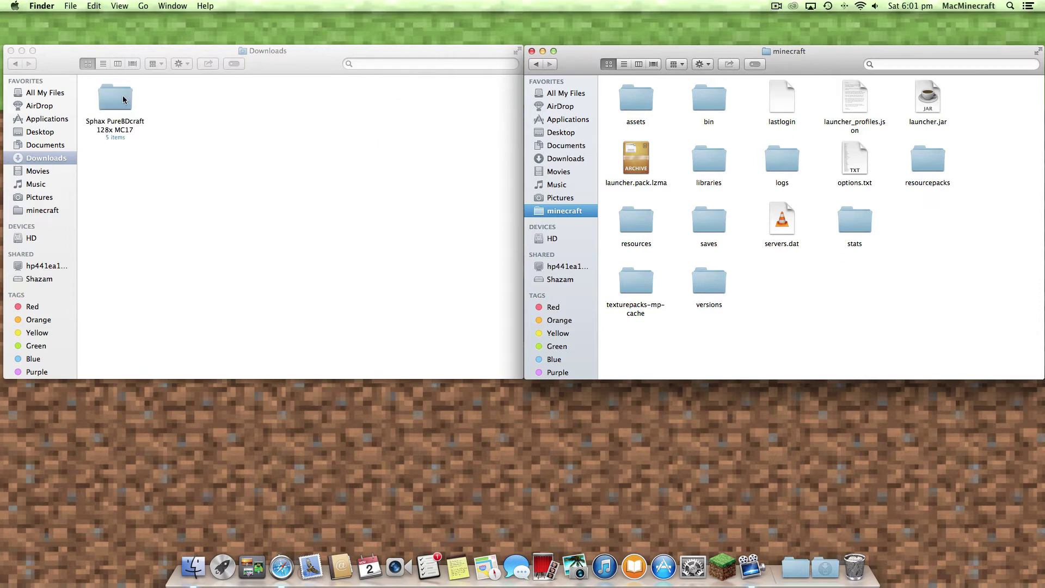
# Drop the Sphax folder into resourcepacks, cancel the stray second drag, and close both windows
pyautogui.moveTo(117, 99)
pyautogui.mouseDown()
pyautogui.moveTo(576, 141)
pyautogui.moveTo(917, 148)
pyautogui.mouseUp()
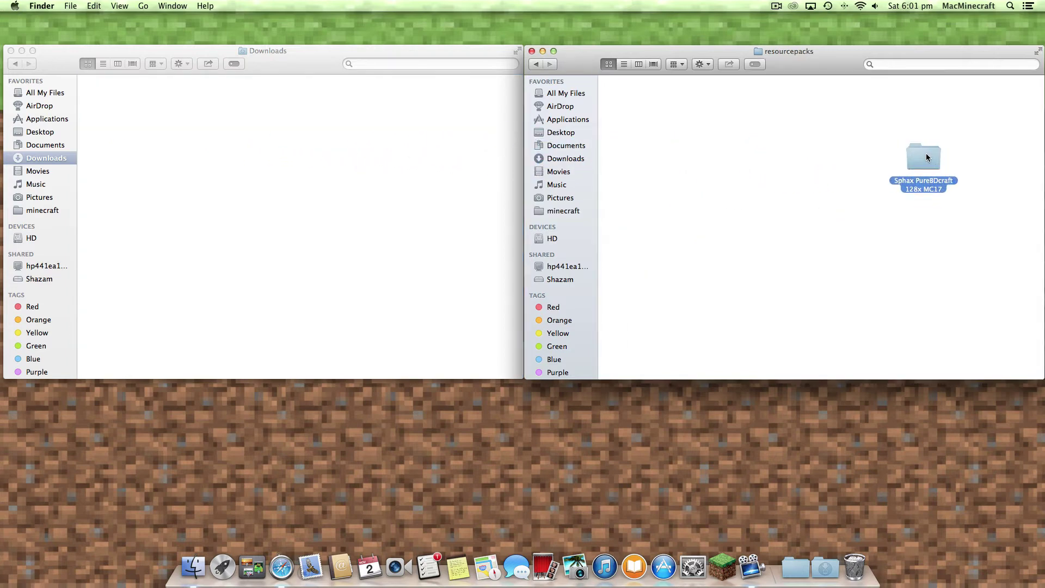
pyautogui.moveTo(932, 159); pyautogui.dragTo(587, 211)
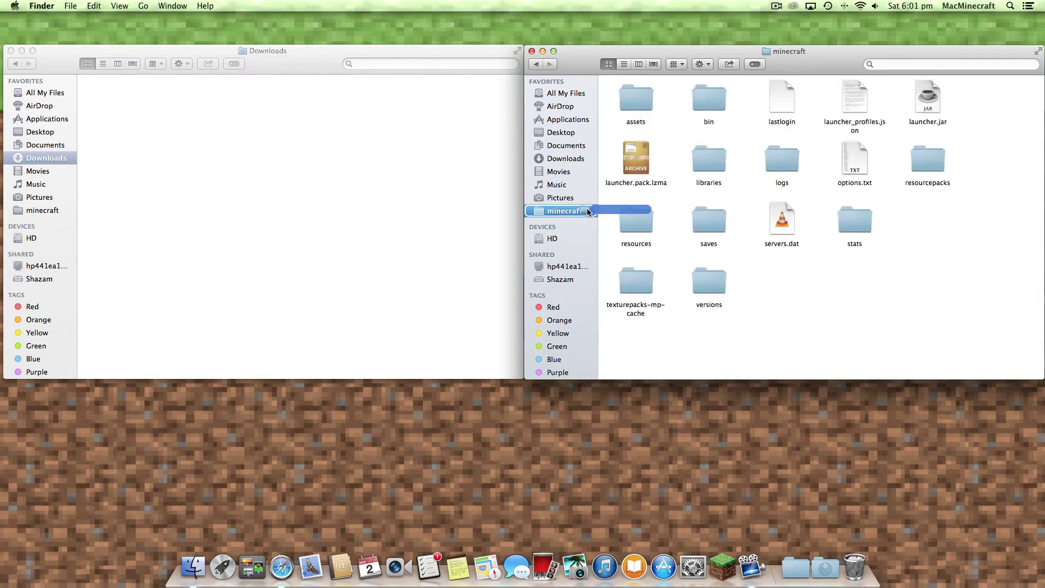
pyautogui.moveTo(586, 209); pyautogui.dragTo(940, 156)
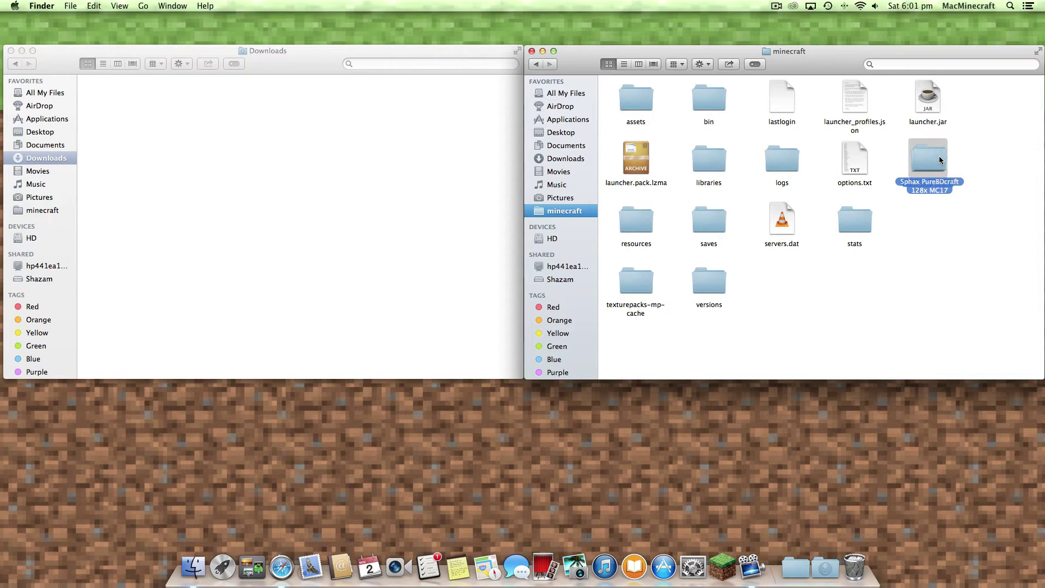
pyautogui.press('Escape')
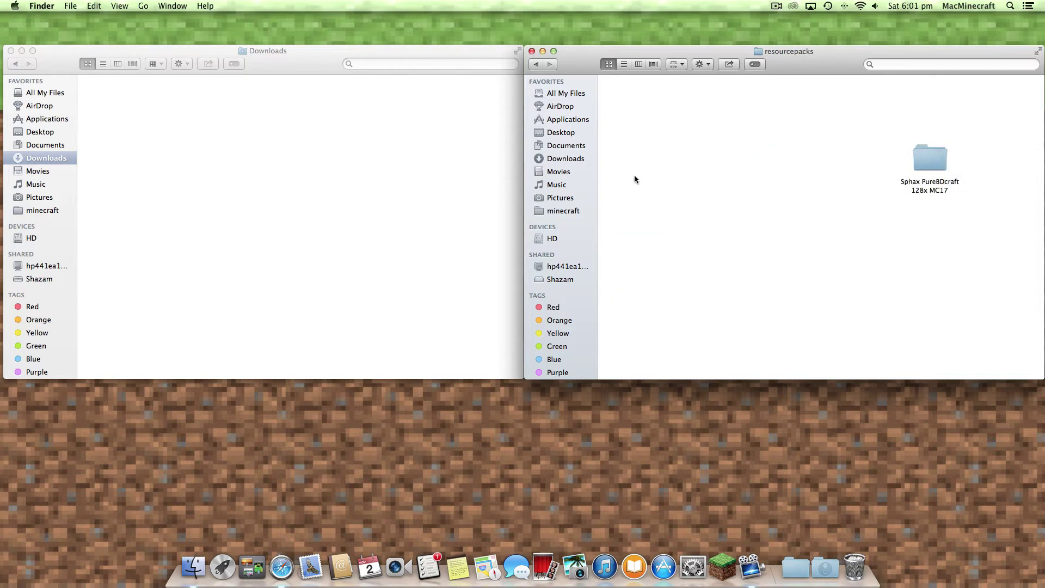
pyautogui.click(531, 51)
pyautogui.click(11, 51)
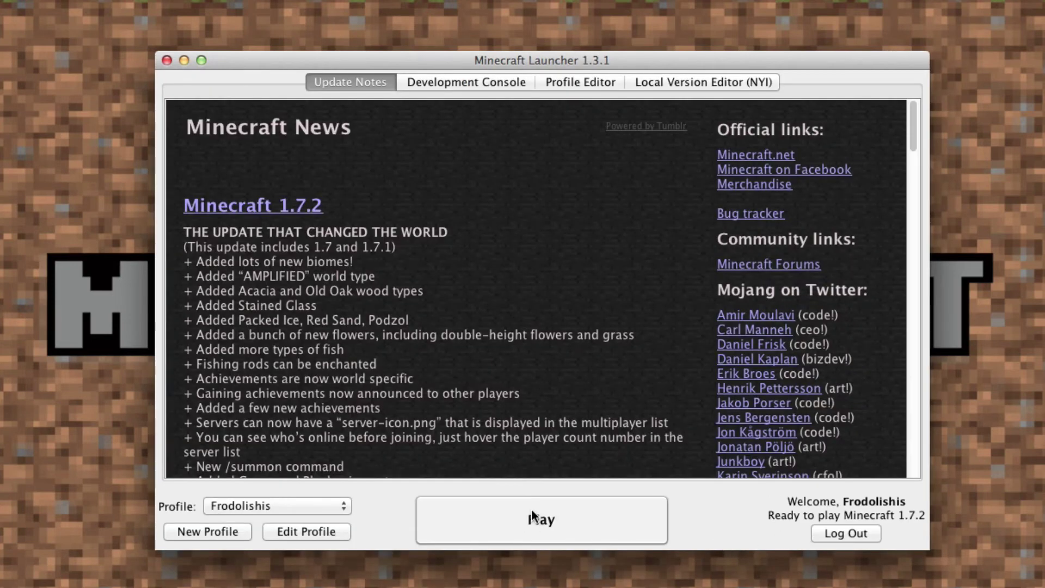
# Launch Minecraft 1.7.2 from the launcher, logged in as Frodolishis
pyautogui.click(532, 510)
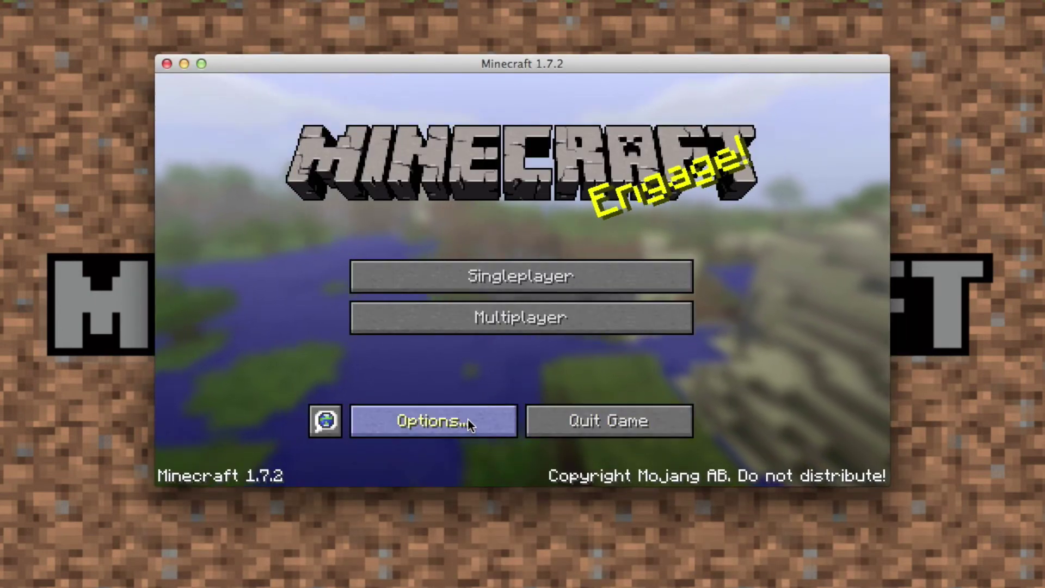
# Move Sphax PureBDcraft 128x MC17 to Selected resource packs, then open the Singleplayer world list
pyautogui.click(468, 419)
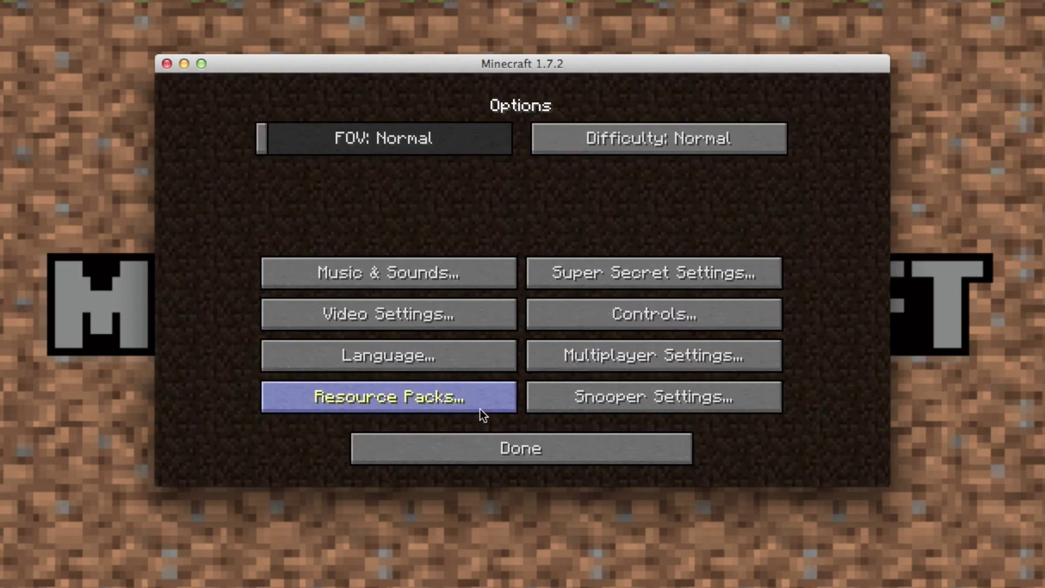
pyautogui.click(480, 409)
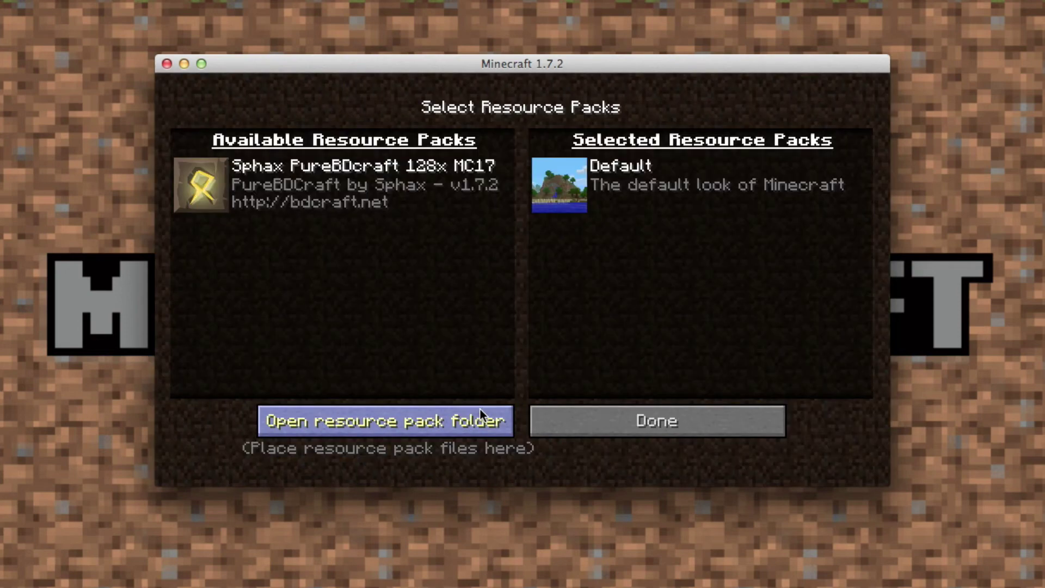
pyautogui.click(205, 185)
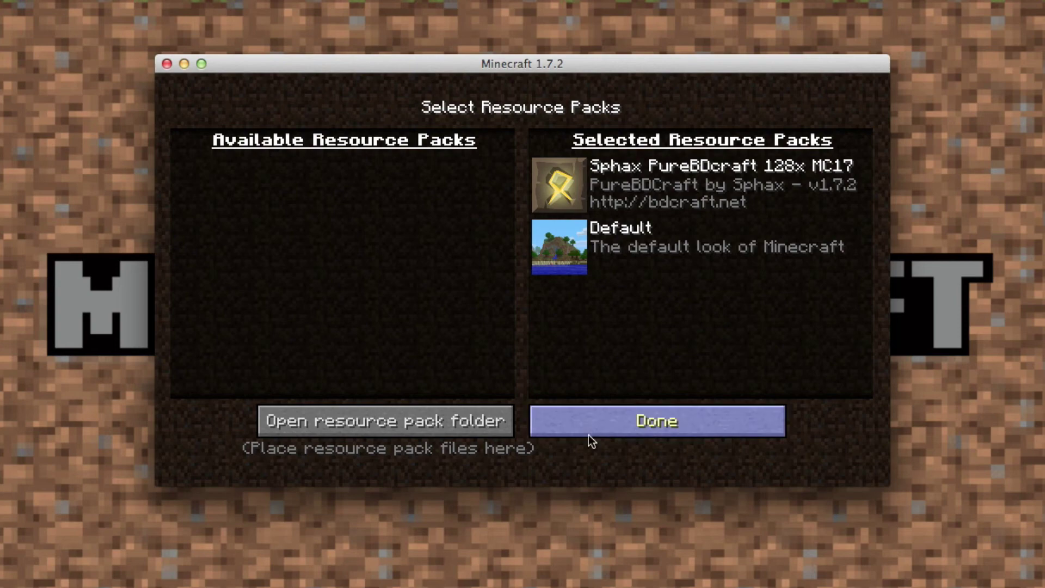
pyautogui.click(634, 423)
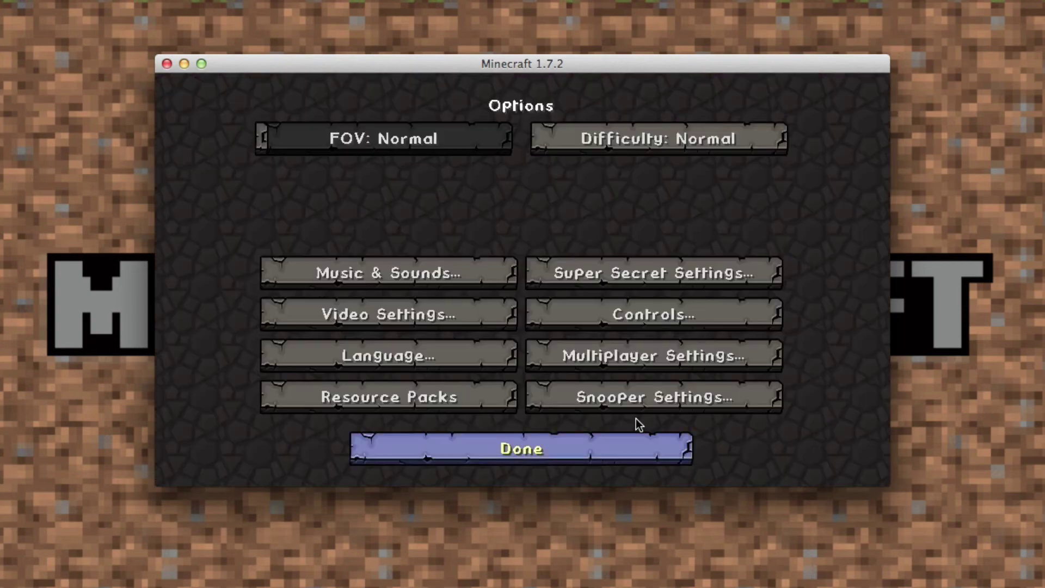
pyautogui.click(601, 441)
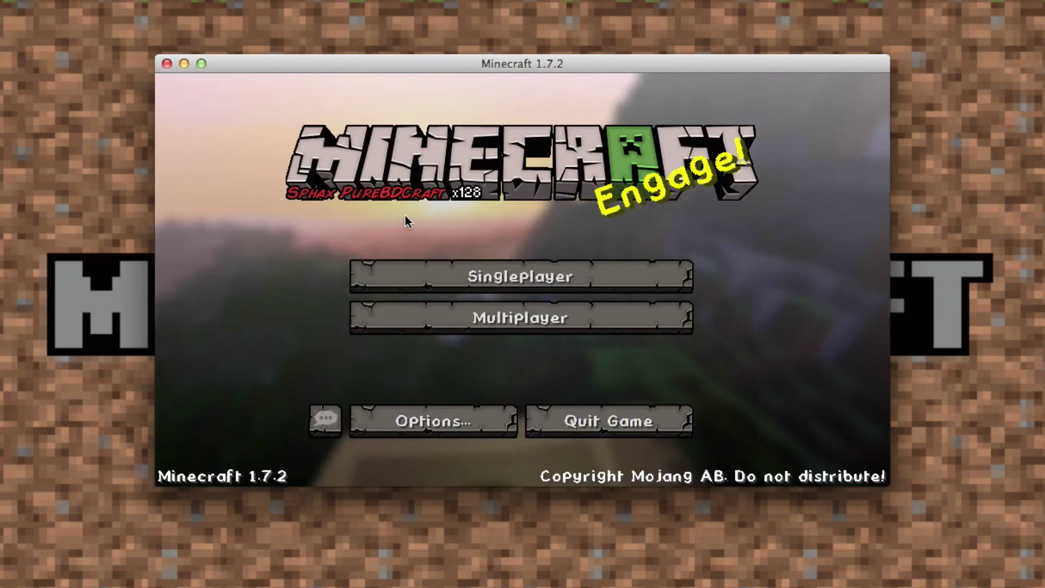
pyautogui.click(414, 281)
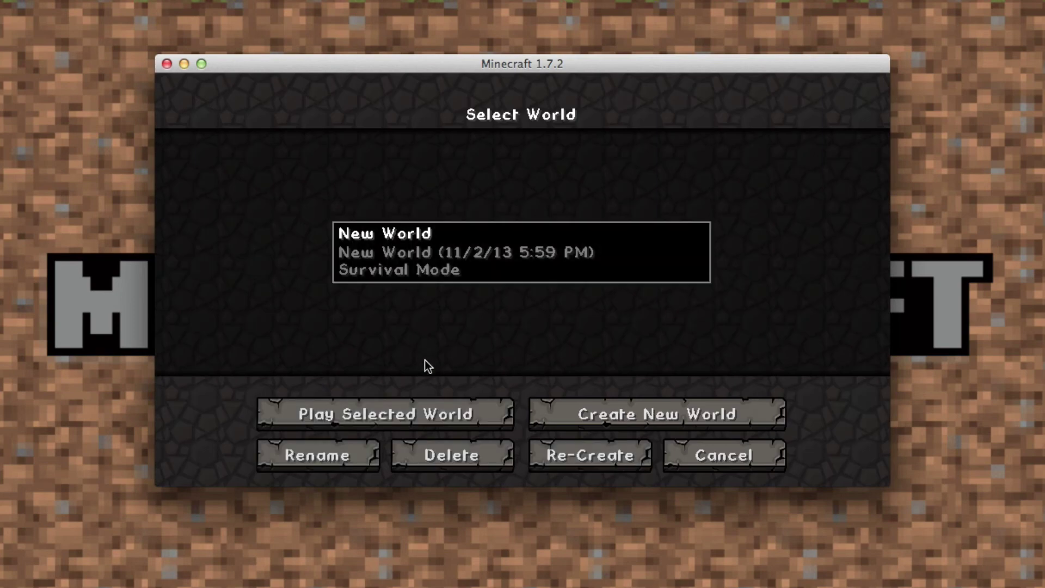
# Load New World and walk forward to view the Sphax-textured tree, meadow and lake
pyautogui.click(422, 421)
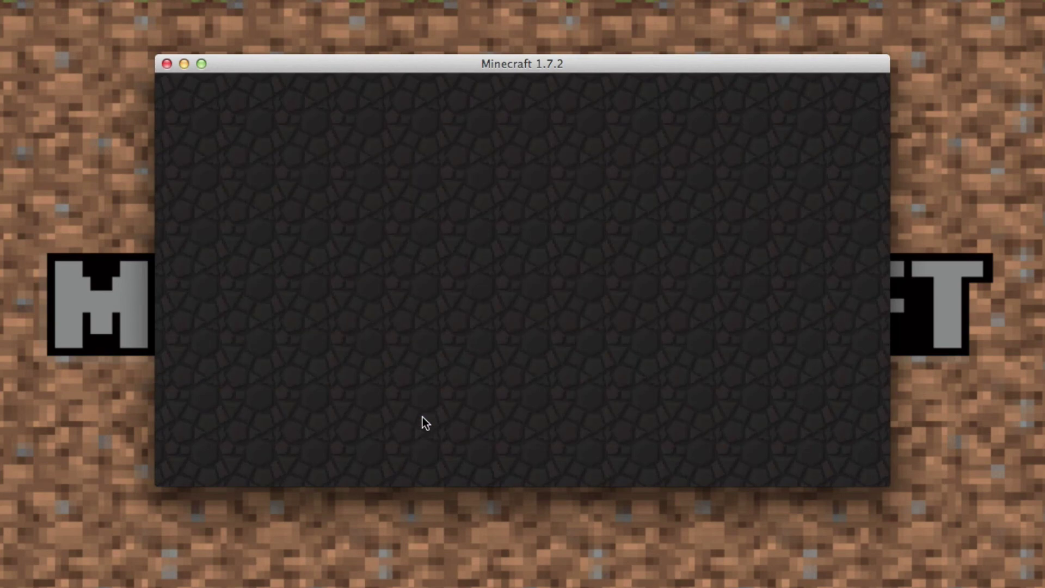
pyautogui.press('w')
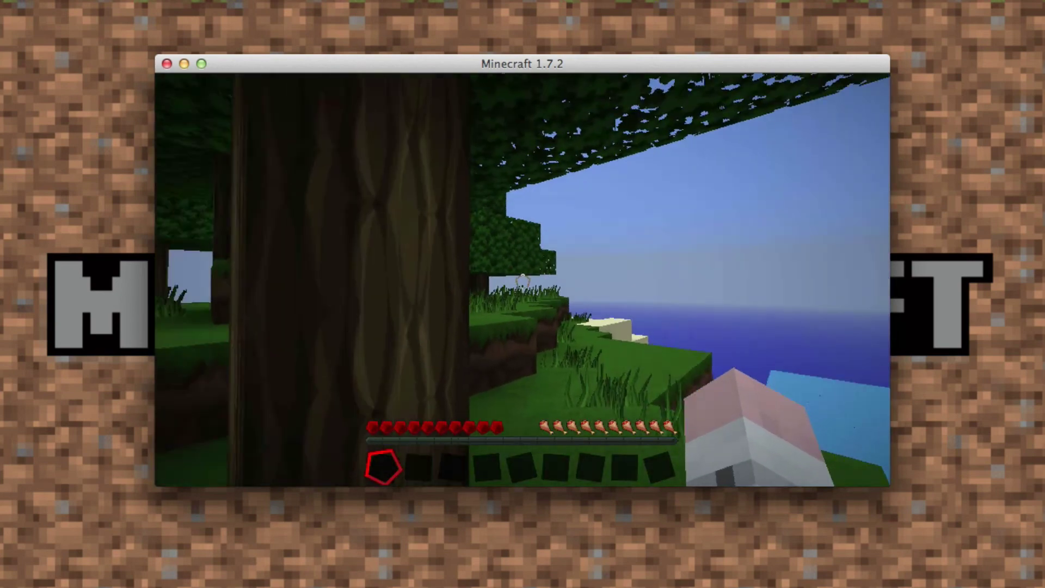
pyautogui.press('w')
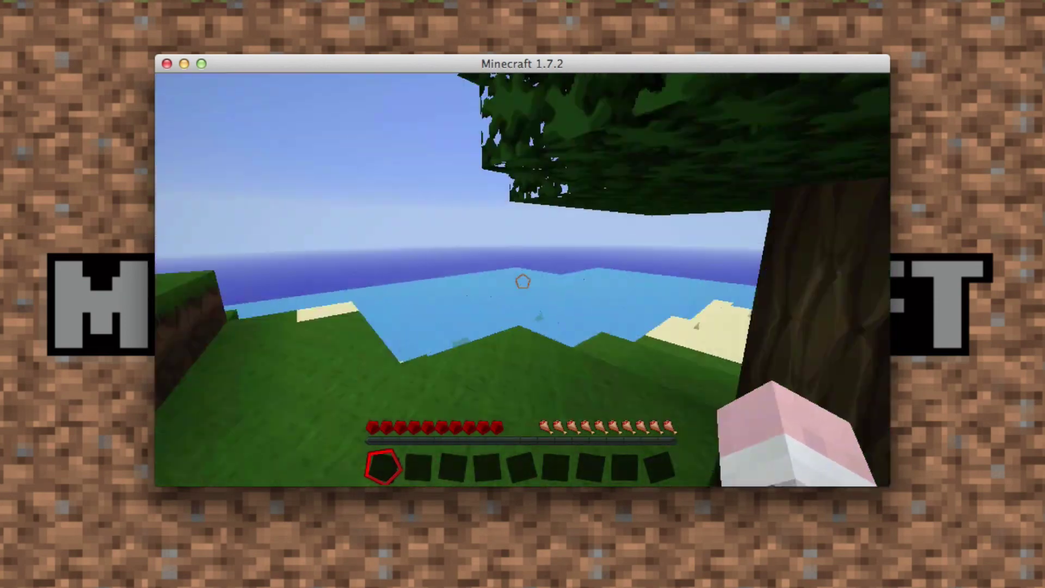
pyautogui.press('w')
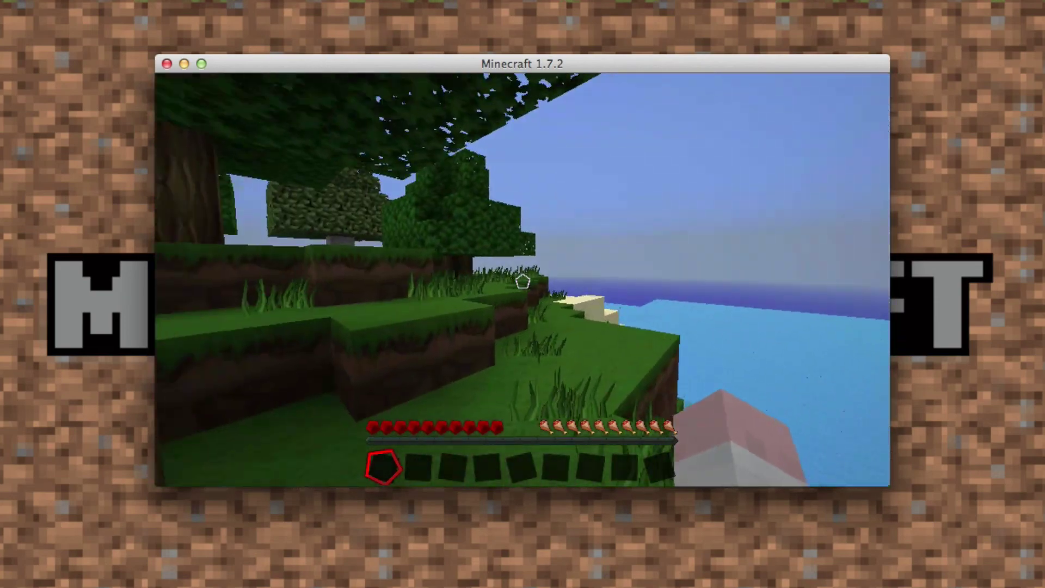
# Pause the game with Esc and open Options from the Game menu
pyautogui.press('w')
pyautogui.press('Escape')
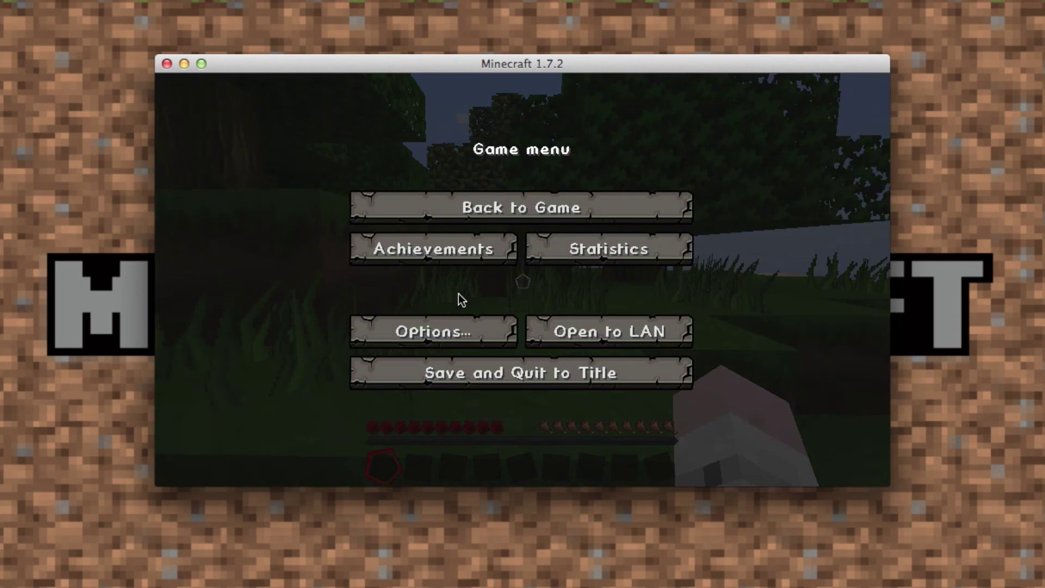
pyautogui.click(435, 321)
# Unselect Sphax in Resource Packs so only Default remains, then return to the Game menu
pyautogui.click(417, 389)
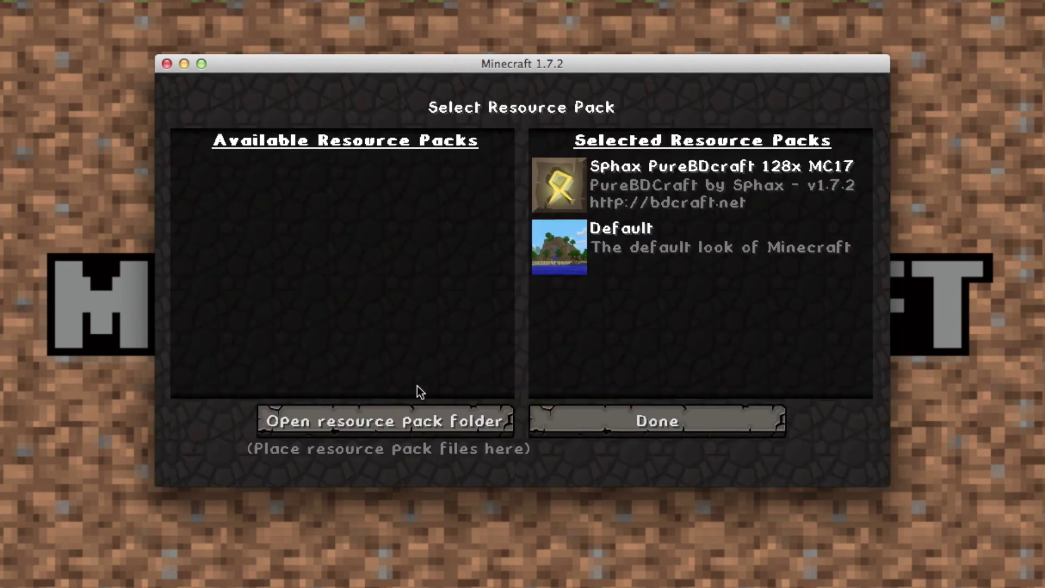
pyautogui.moveTo(559, 185)
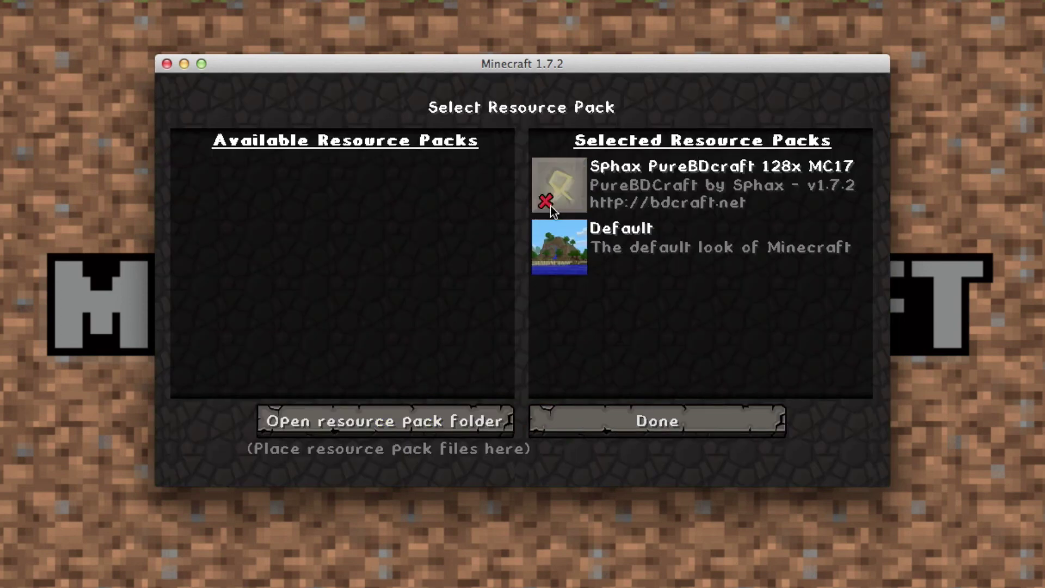
pyautogui.click(546, 202)
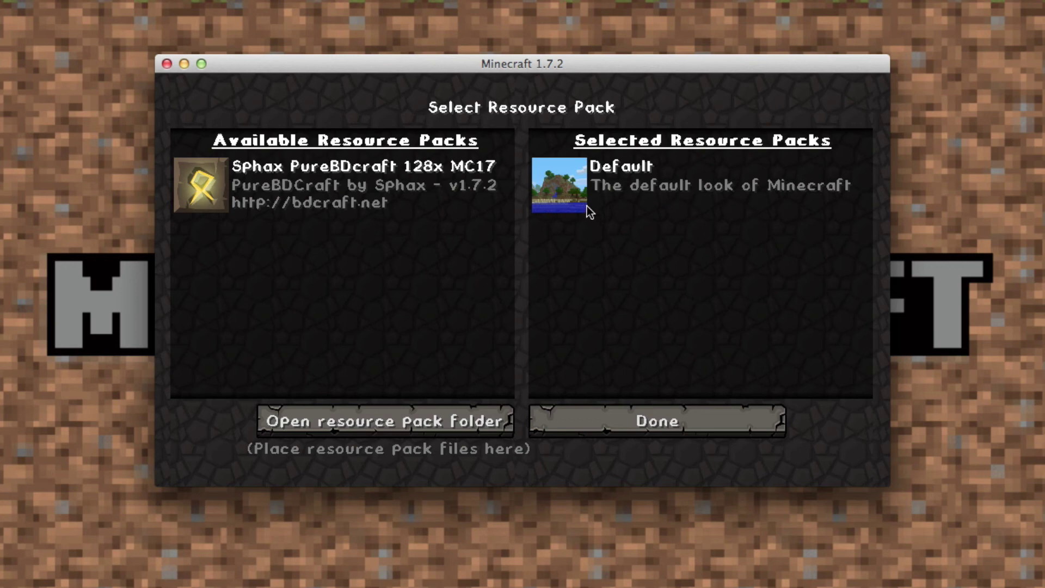
pyautogui.click(583, 415)
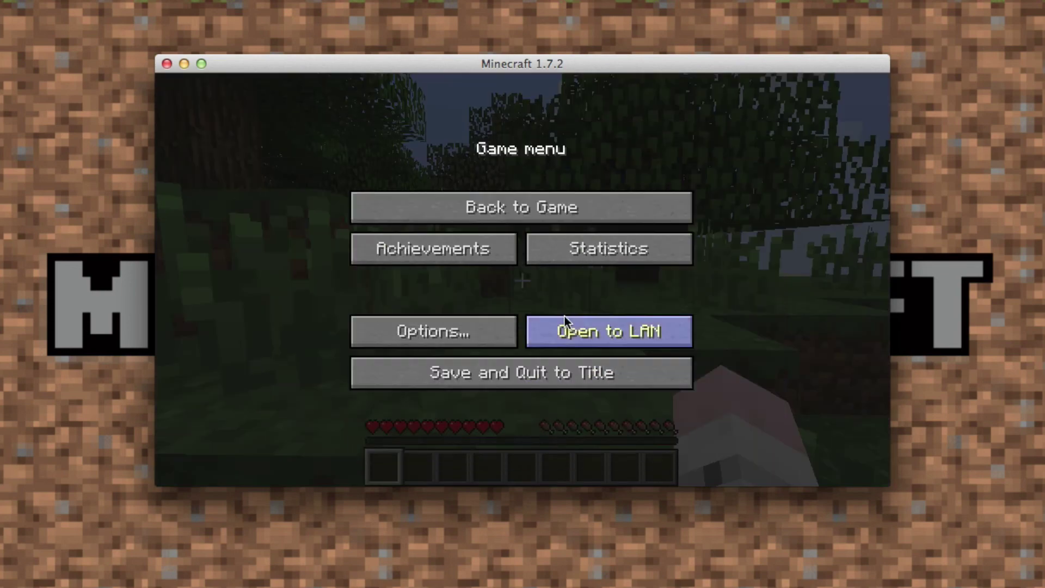
pyautogui.click(543, 209)
pyautogui.press('Escape')
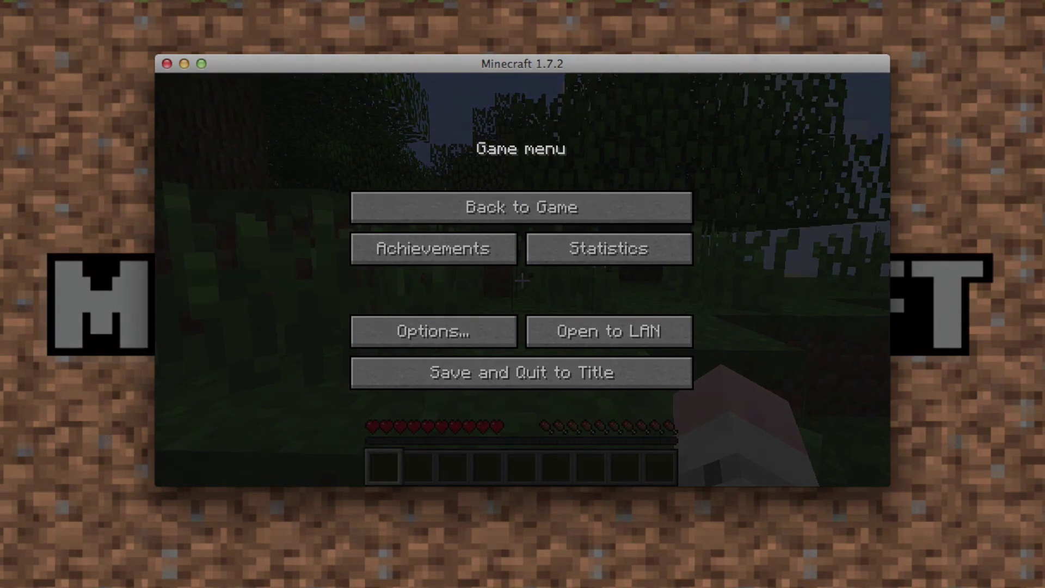